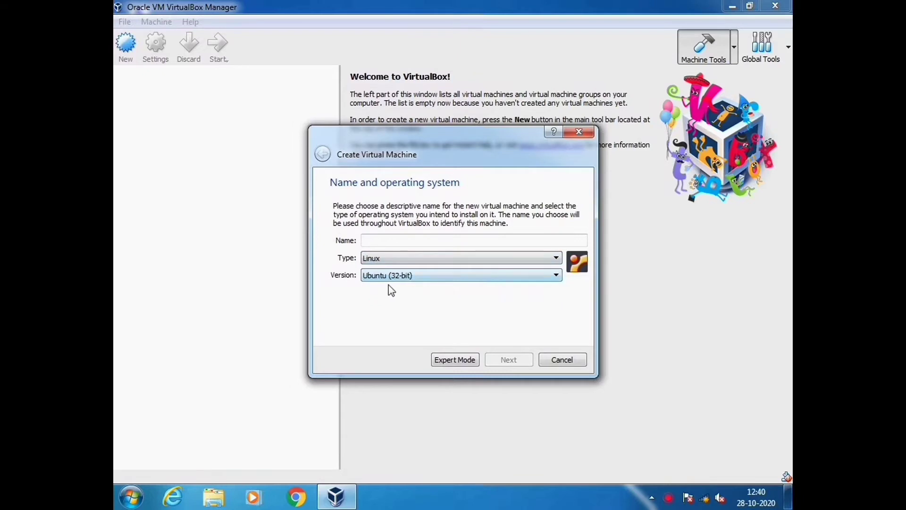
Name the new machine Ubuntu, keeping Ubuntu (32-bit) as the version
{"action": "left_click", "coordinate": [556, 276]}
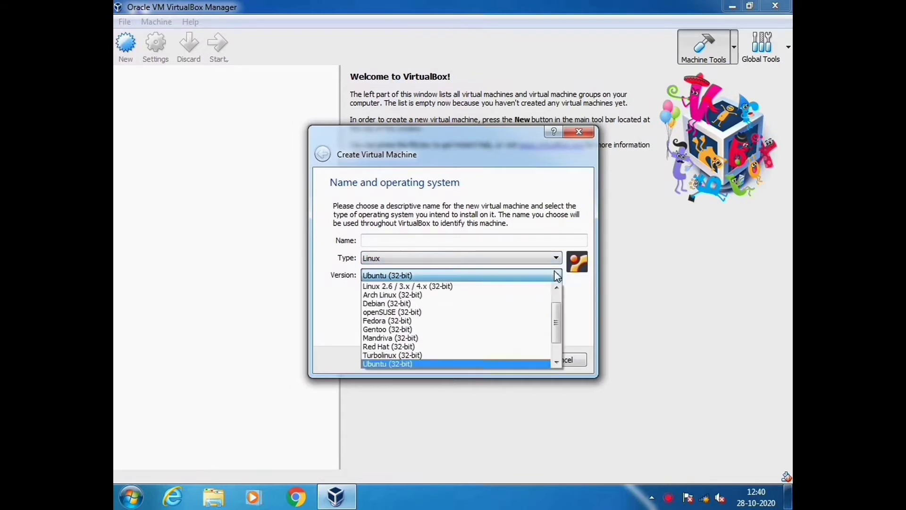
{"action": "left_click", "coordinate": [461, 363]}
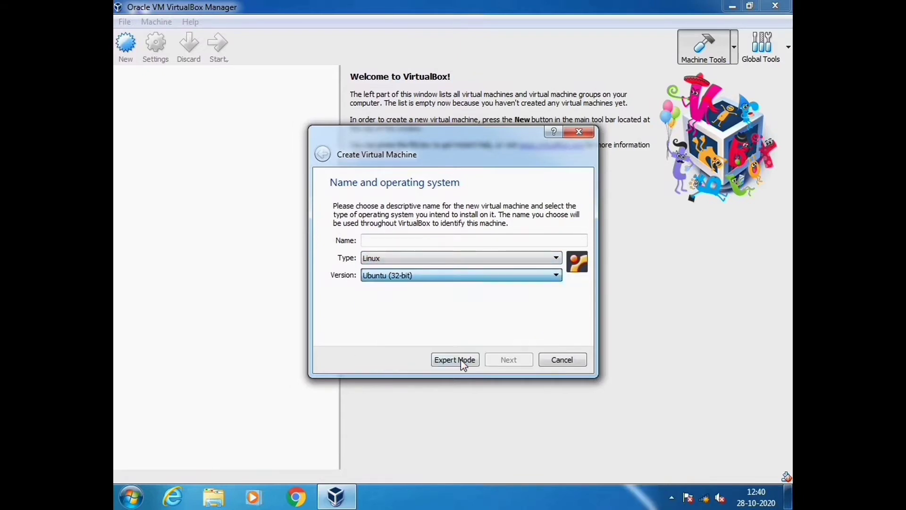
{"action": "left_click", "coordinate": [427, 241]}
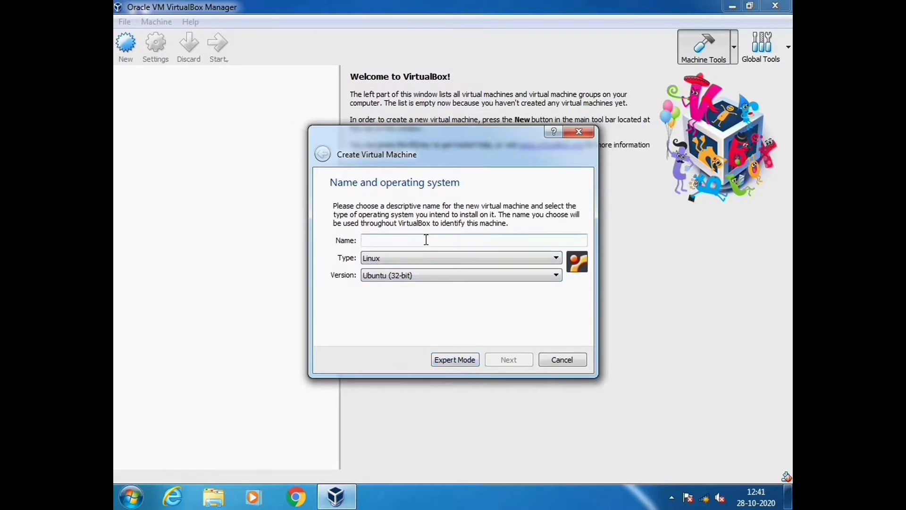
{"action": "type", "text": "U"}
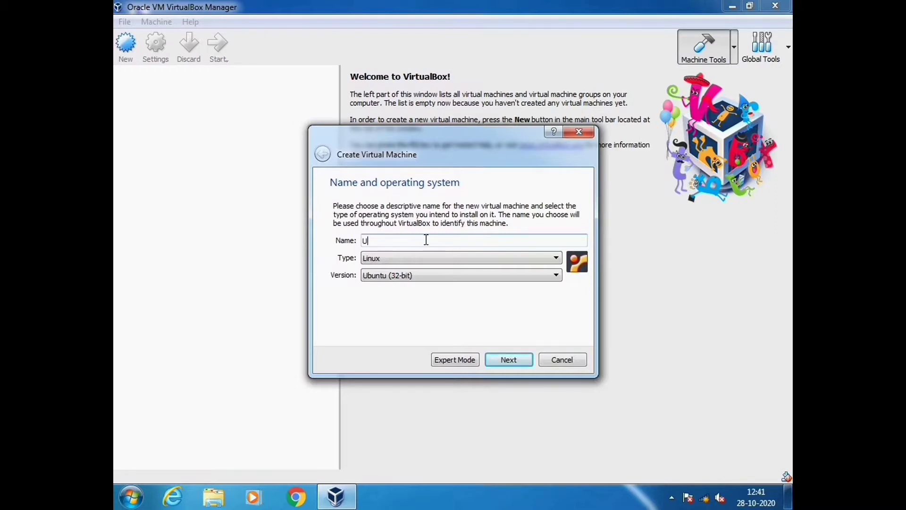
{"action": "type", "text": "buntu"}
Give the Ubuntu machine 1716 MB of memory
{"action": "left_click", "coordinate": [507, 361]}
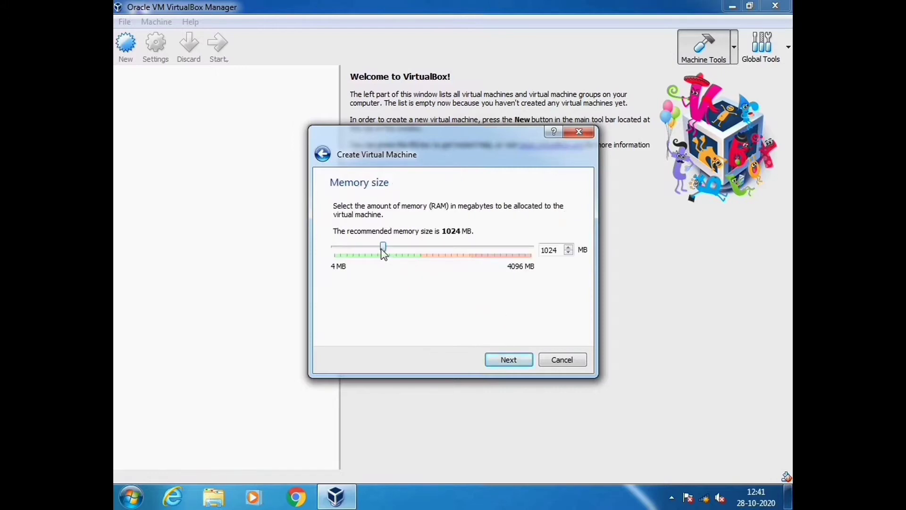
{"action": "left_click_drag", "start_coordinate": [383, 248], "coordinate": [451, 261]}
{"action": "left_click", "coordinate": [496, 365]}
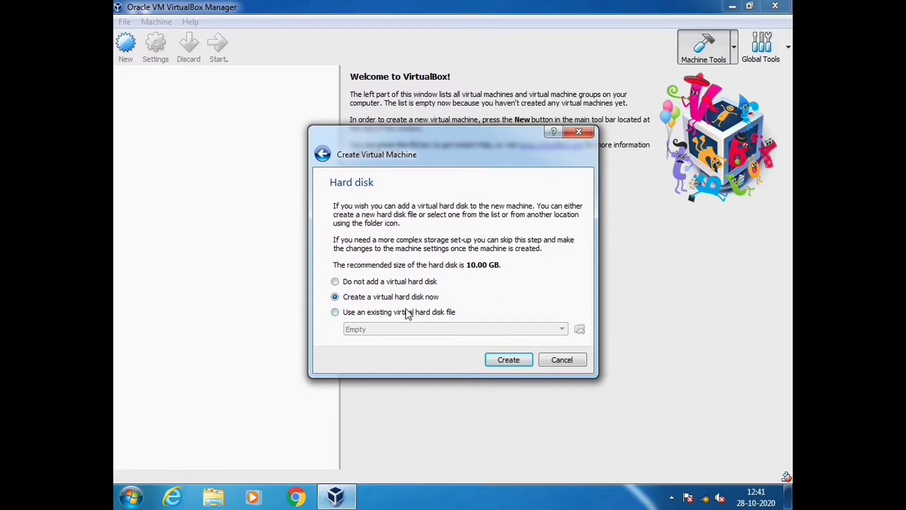
Create a 10.00 GB dynamically allocated VDI hard disk for the Ubuntu machine
{"action": "left_click", "coordinate": [493, 361]}
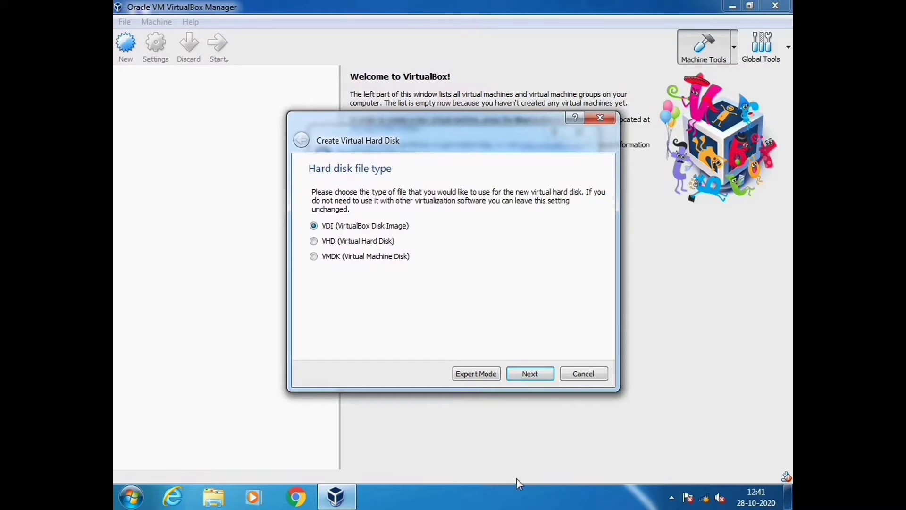
{"action": "left_click", "coordinate": [524, 380]}
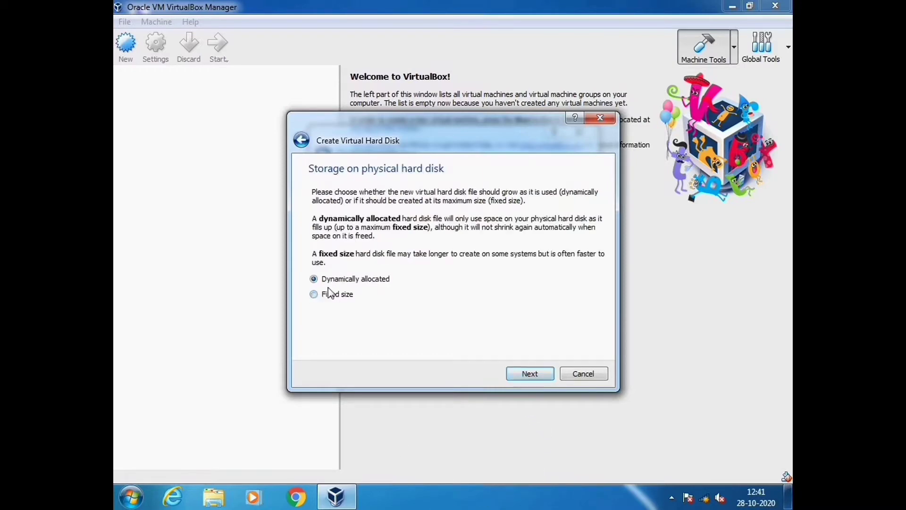
{"action": "left_click", "coordinate": [530, 374]}
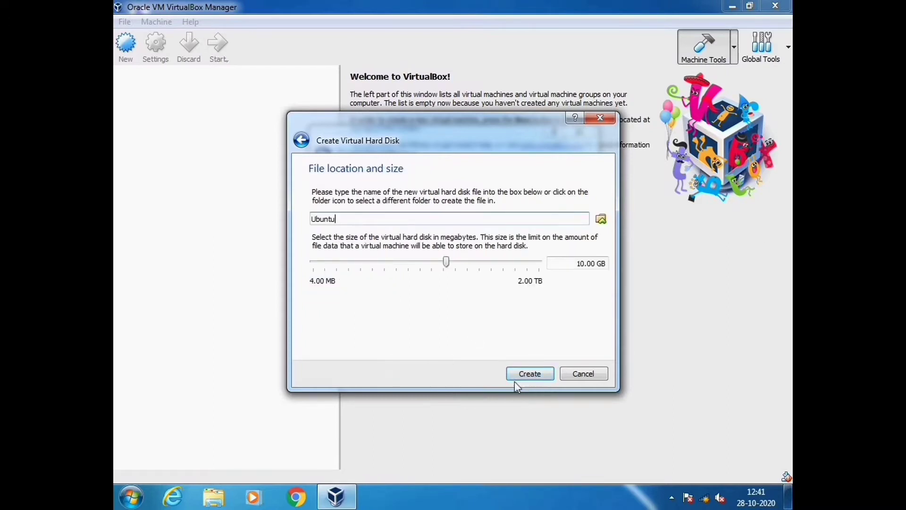
{"action": "left_click", "coordinate": [516, 378]}
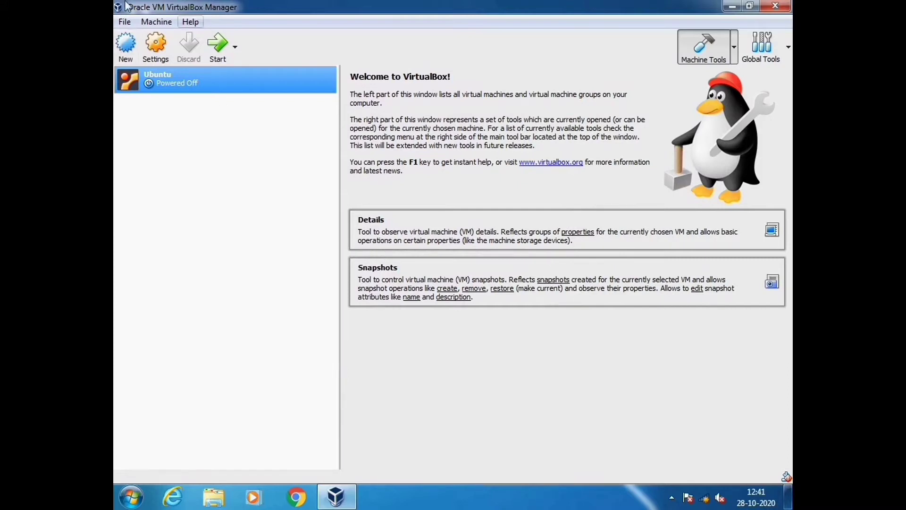
Load ubuntu-14.04.5-desktop-i386.iso into the Ubuntu VM's empty IDE optical drive and save the settings
{"action": "left_click", "coordinate": [154, 61]}
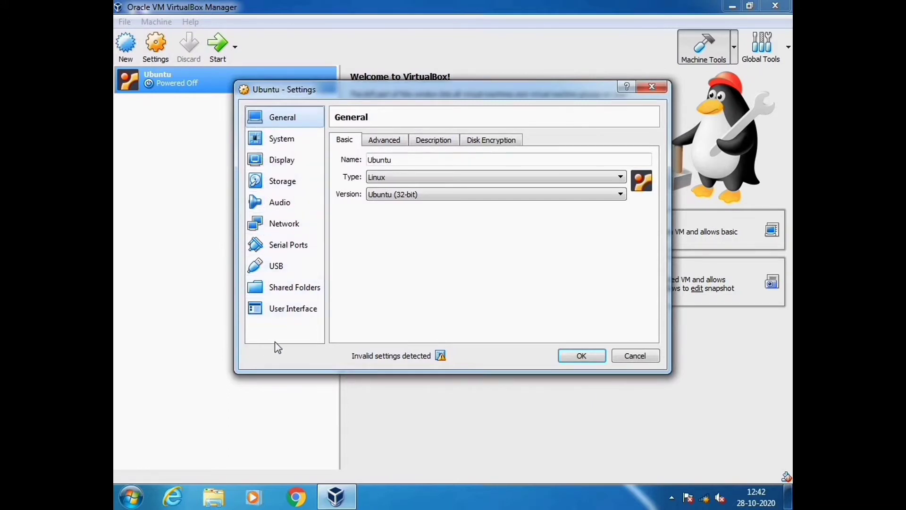
{"action": "left_click", "coordinate": [283, 183]}
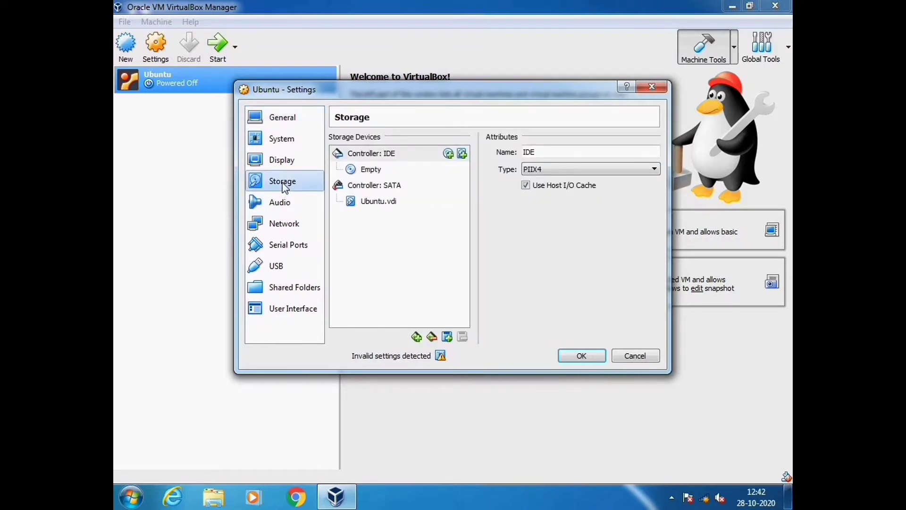
{"action": "left_click", "coordinate": [372, 172]}
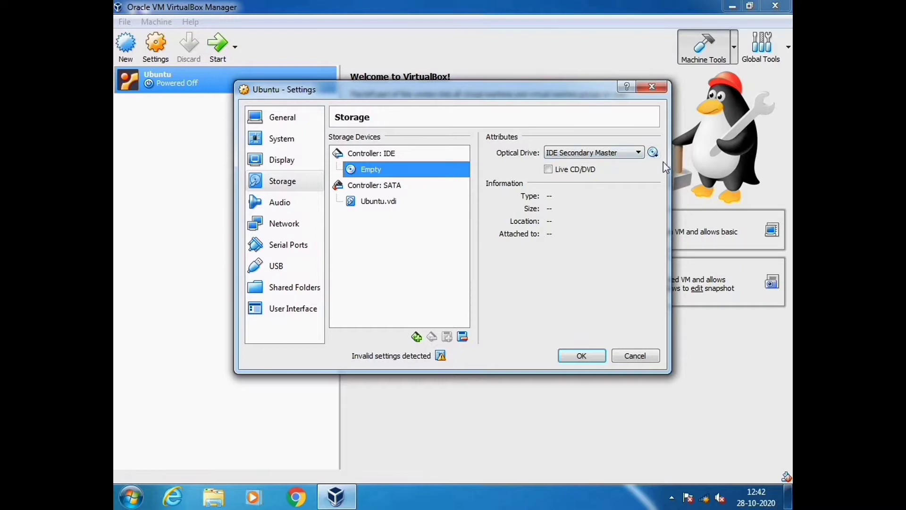
{"action": "left_click", "coordinate": [654, 153]}
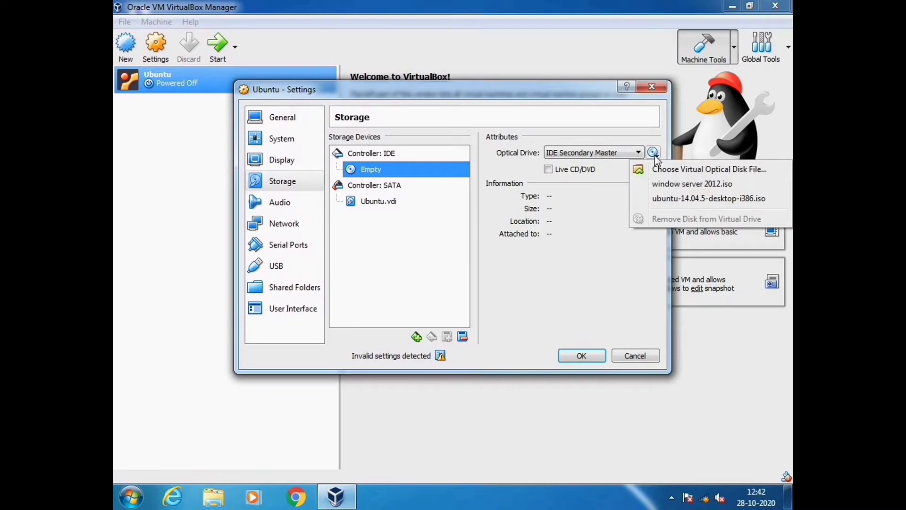
{"action": "left_click", "coordinate": [676, 200]}
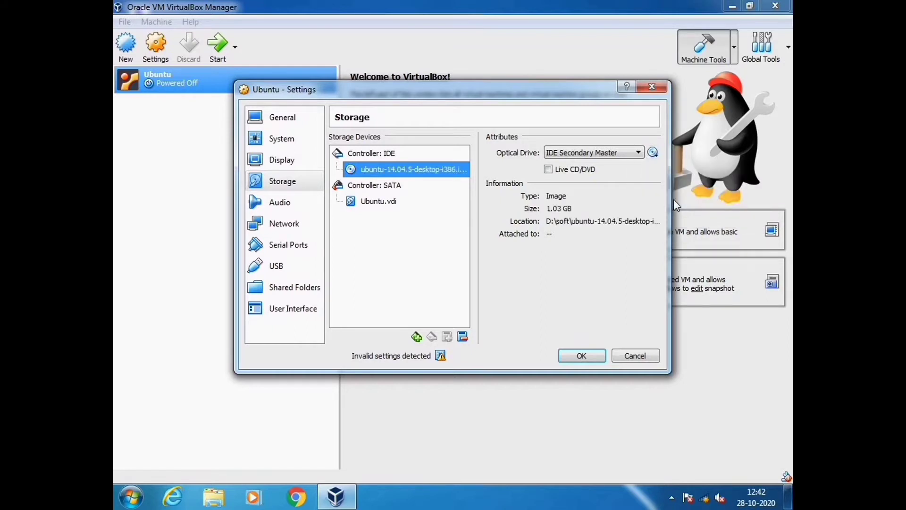
{"action": "left_click", "coordinate": [583, 358]}
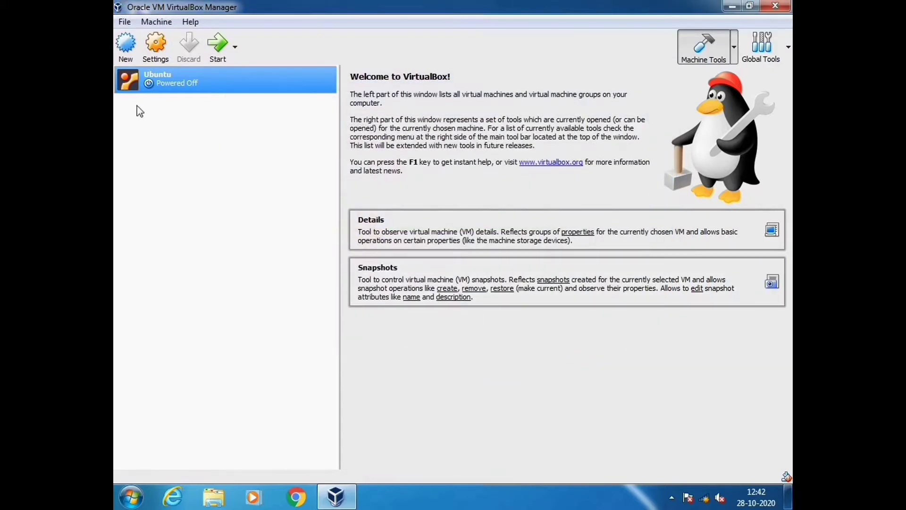
Start the Ubuntu VM, maximize its window and close the keyboard auto-capture notice
{"action": "left_click", "coordinate": [218, 50]}
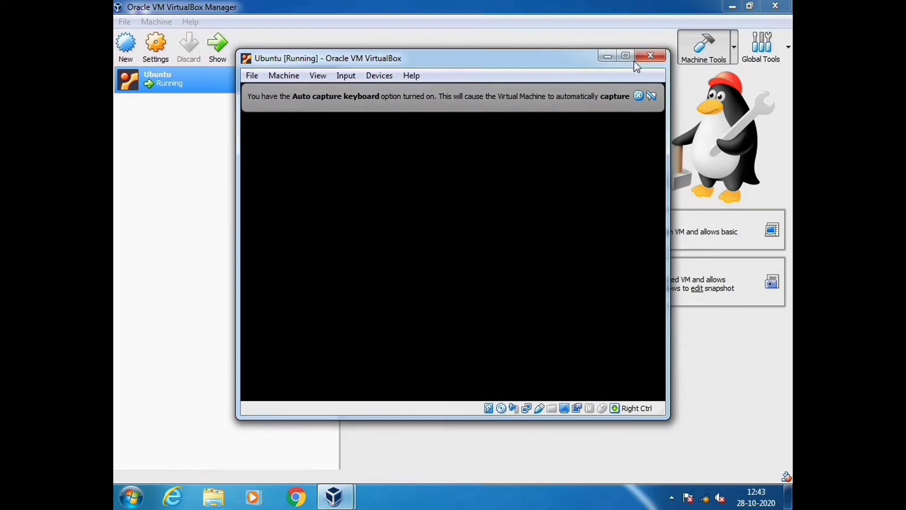
{"action": "left_click", "coordinate": [626, 56]}
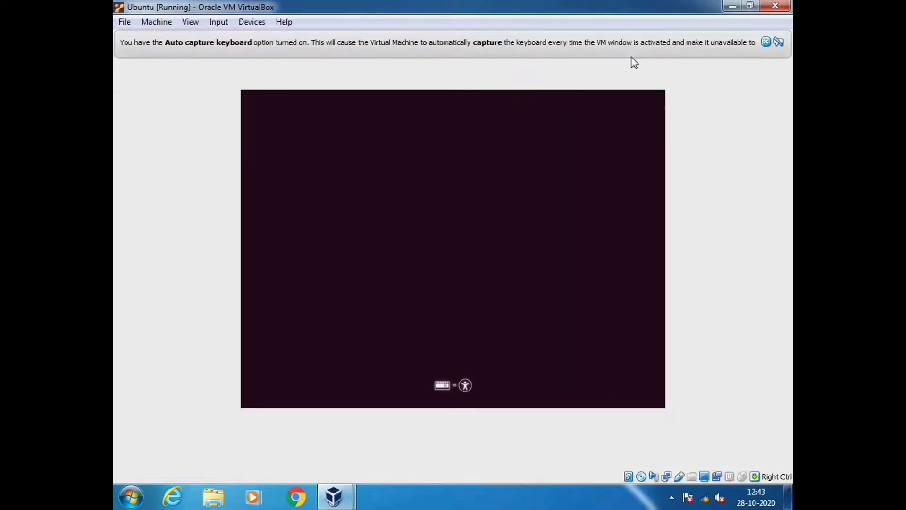
{"action": "left_click", "coordinate": [765, 42]}
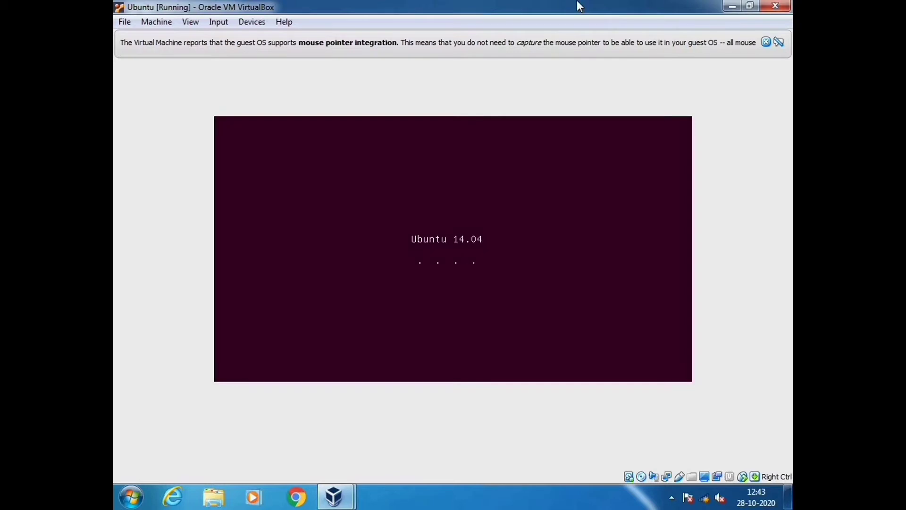
Close the mouse pointer integration notice in the VM window
{"action": "left_click", "coordinate": [765, 42]}
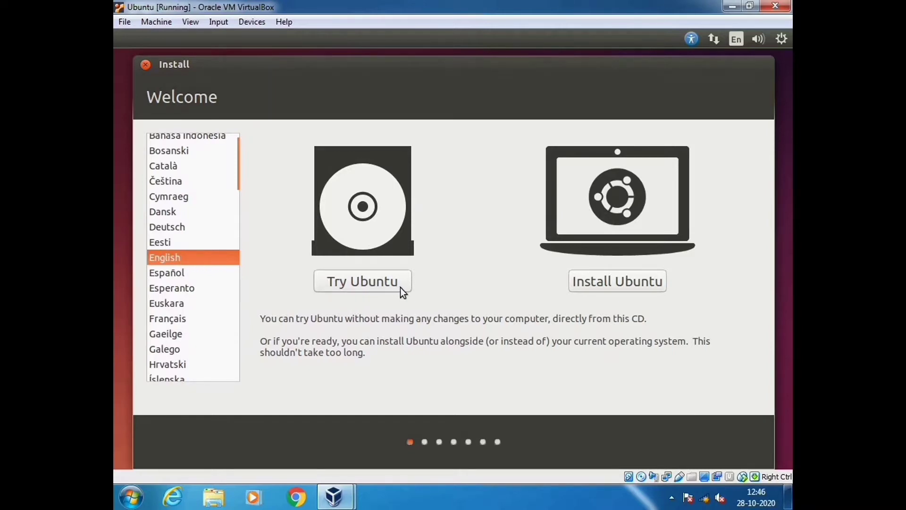
Choose Install Ubuntu on the installer's Welcome screen
{"action": "left_click", "coordinate": [626, 285]}
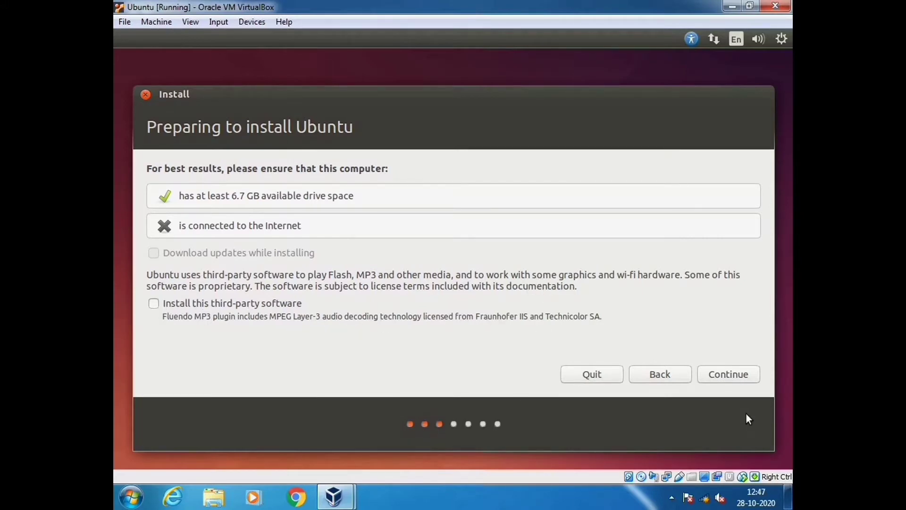
Continue past the Preparing to install Ubuntu checks
{"action": "left_click", "coordinate": [735, 378]}
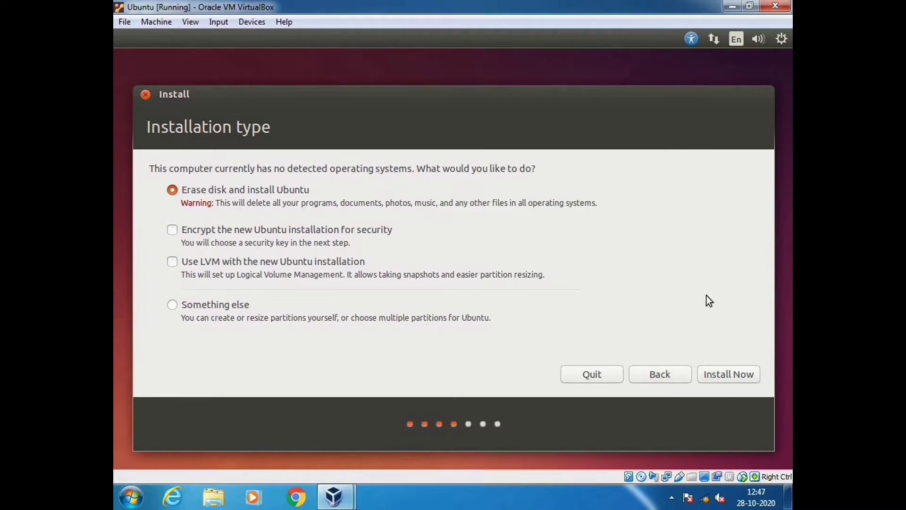
Keep Erase disk and install Ubuntu and start the installation with Install Now
{"action": "left_click", "coordinate": [726, 378]}
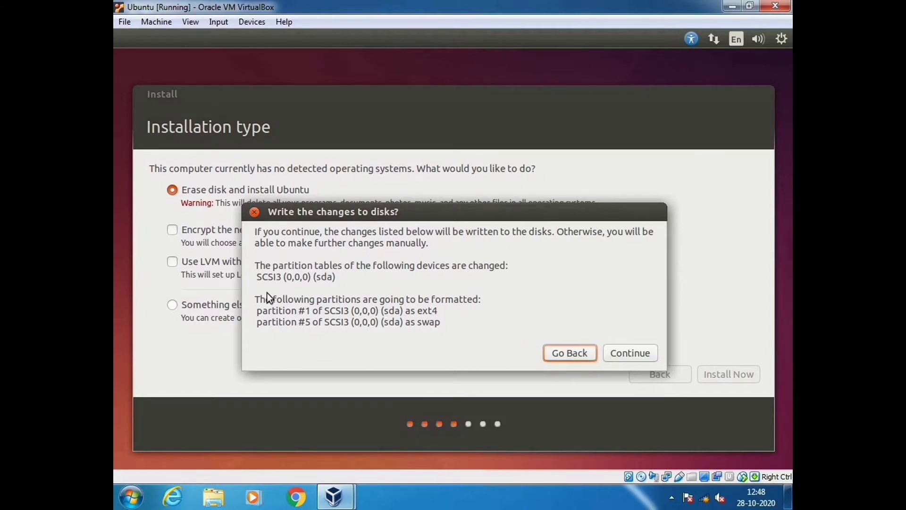
Confirm writing the disk changes, then replace New York with Delhi as the location
{"action": "left_click", "coordinate": [636, 352]}
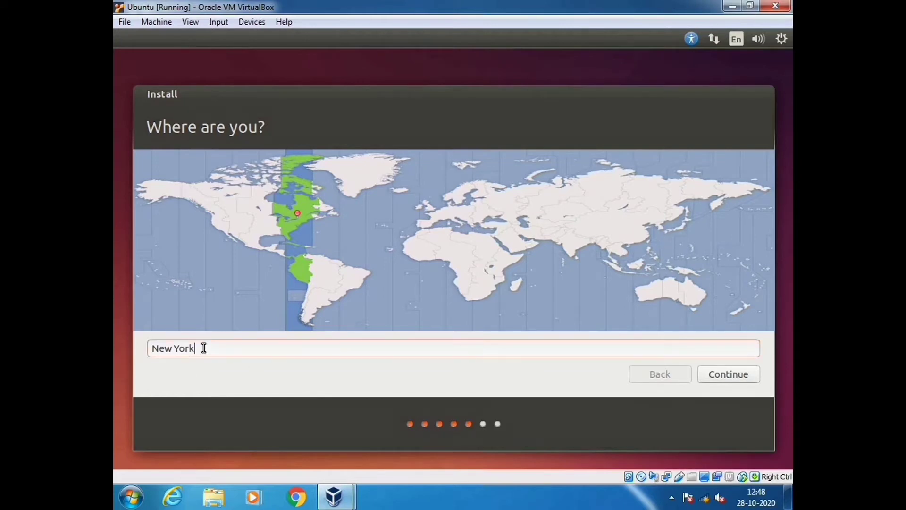
{"action": "key", "text": "BackSpace"}
{"action": "key", "text": "BackSpace"}
{"action": "key", "text": "BackSpace"}
{"action": "key", "text": "BackSpace"}
{"action": "key", "text": "BackSpace"}
{"action": "key", "text": "BackSpace"}
{"action": "key", "text": "BackSpace"}
{"action": "key", "text": "BackSpace"}
{"action": "type", "text": "Delhi"}
Accept Delhi as the location and move on to the keyboard layout page
{"action": "left_click", "coordinate": [730, 375]}
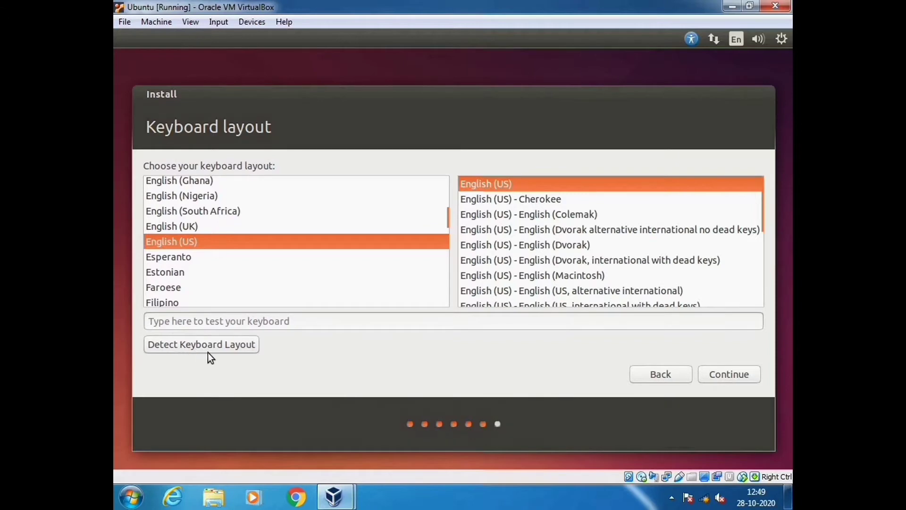
Accept the English (US) keyboard layout, enter 'Ubuntu' as your name, and set and confirm the account password
{"action": "left_click", "coordinate": [725, 380]}
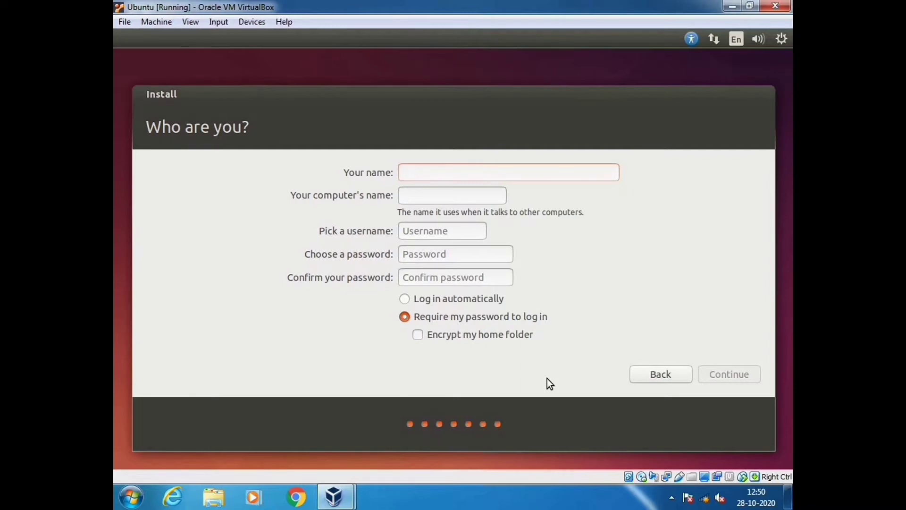
{"action": "type", "text": "U"}
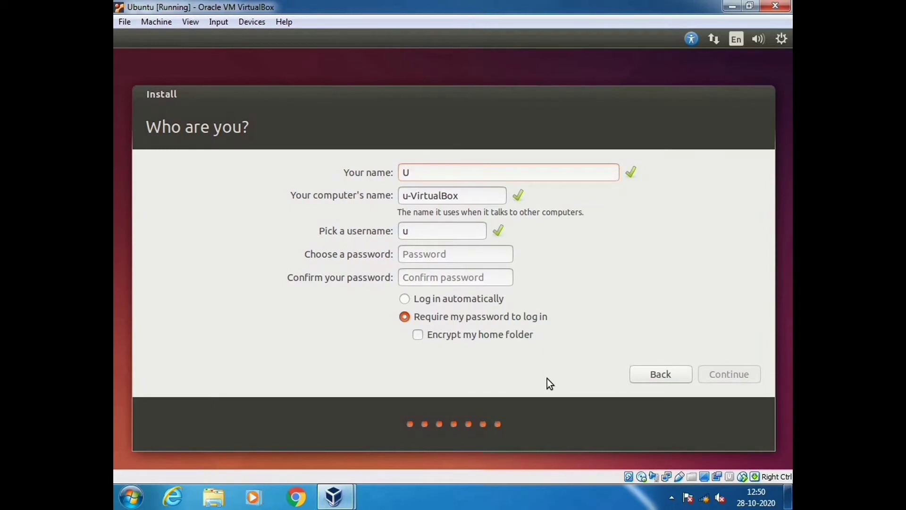
{"action": "type", "text": "bun"}
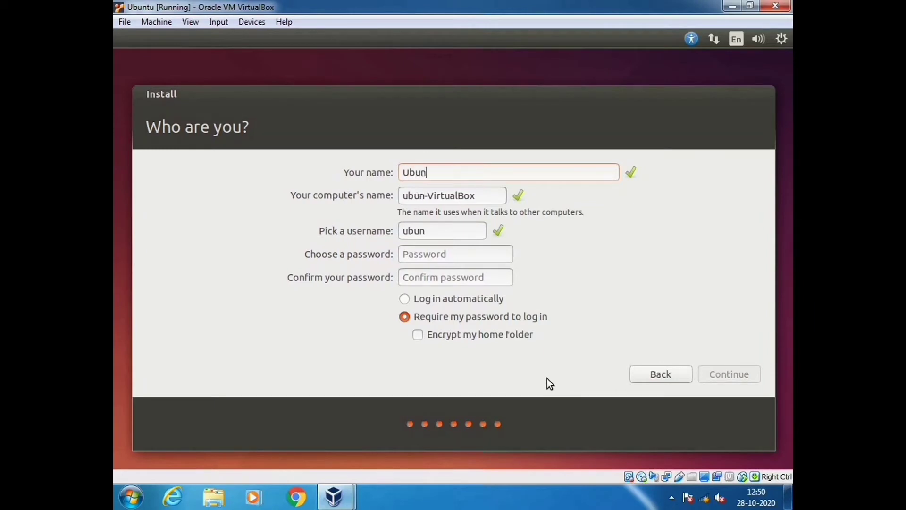
{"action": "type", "text": "tu"}
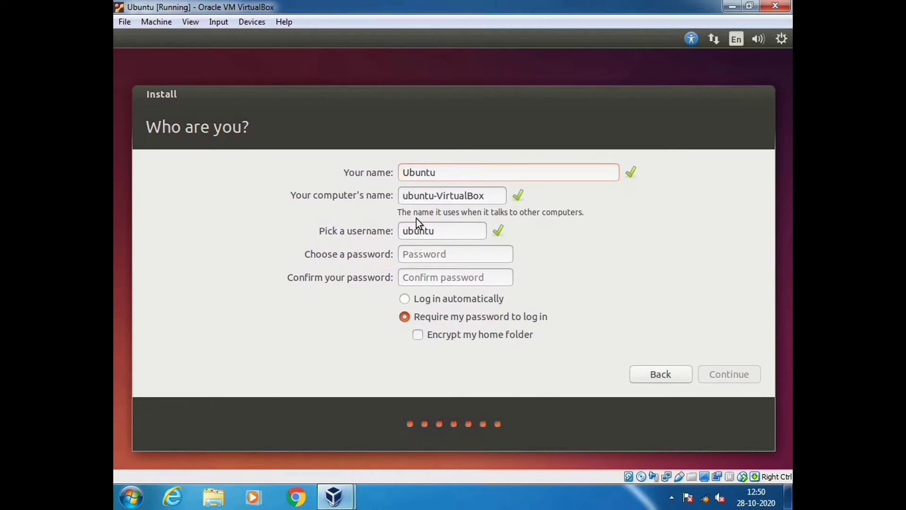
{"action": "left_click", "coordinate": [428, 254]}
{"action": "type", "text": "ub"}
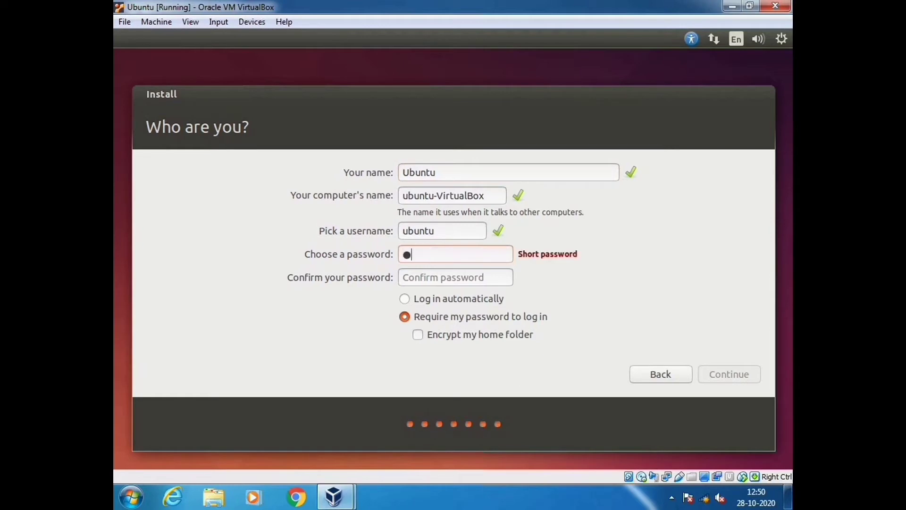
{"action": "type", "text": "untu"}
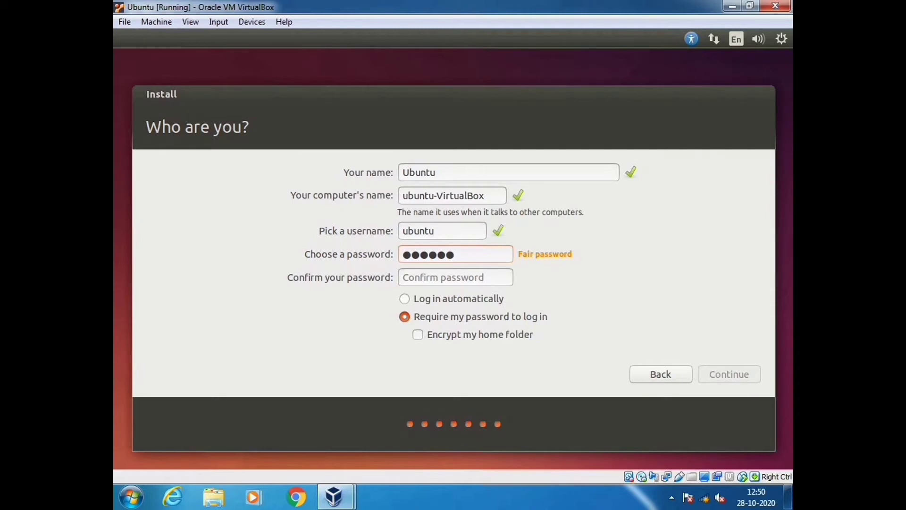
{"action": "left_click", "coordinate": [408, 278]}
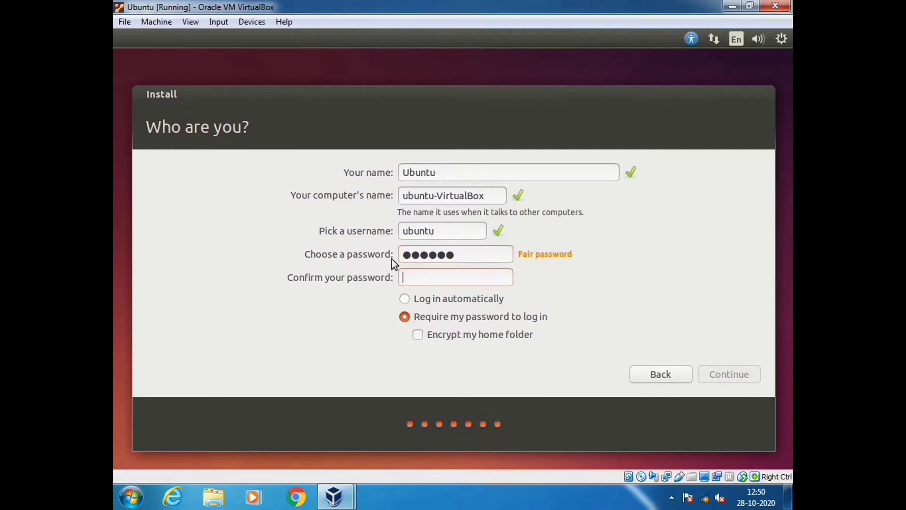
{"action": "type", "text": "ubuntu"}
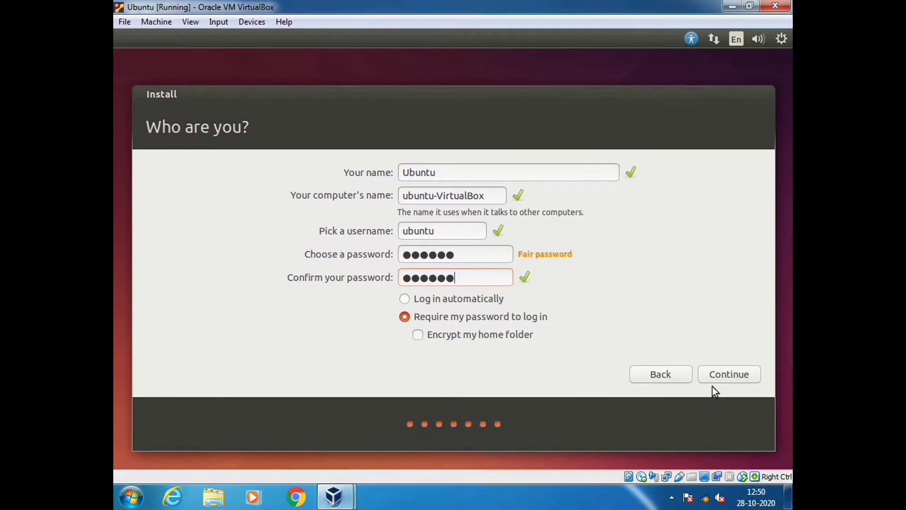
Submit the account details and let the Ubuntu installation run until Installation Complete appears
{"action": "left_click", "coordinate": [732, 379]}
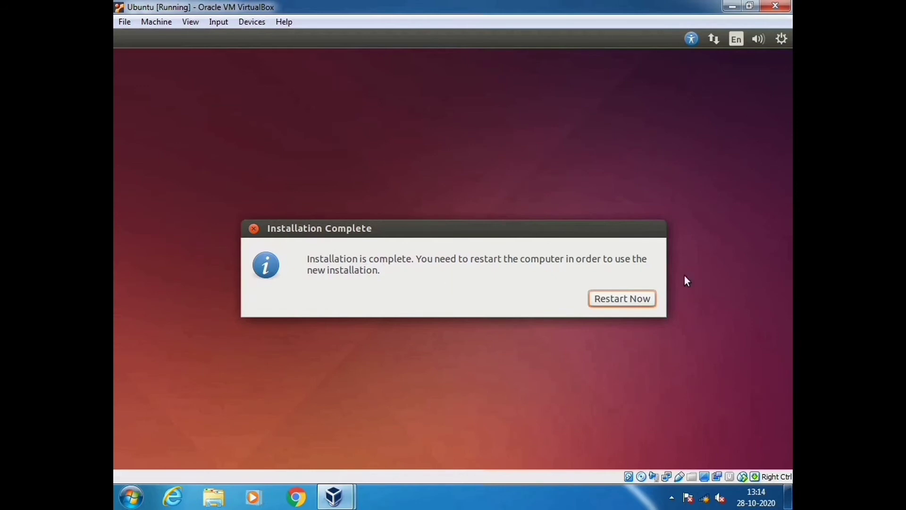
Restart the VM into the new Ubuntu installation and bring up the VM window's File menu
{"action": "left_click", "coordinate": [622, 301]}
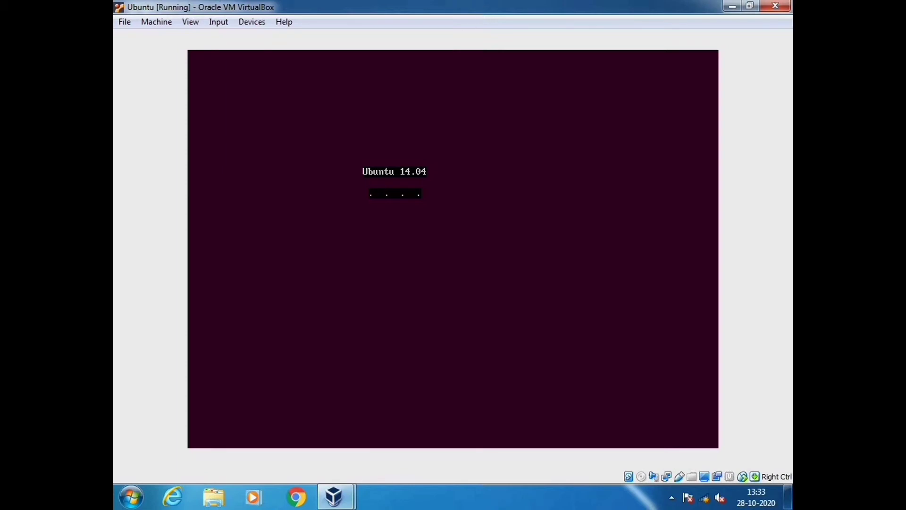
{"action": "left_click", "coordinate": [125, 23]}
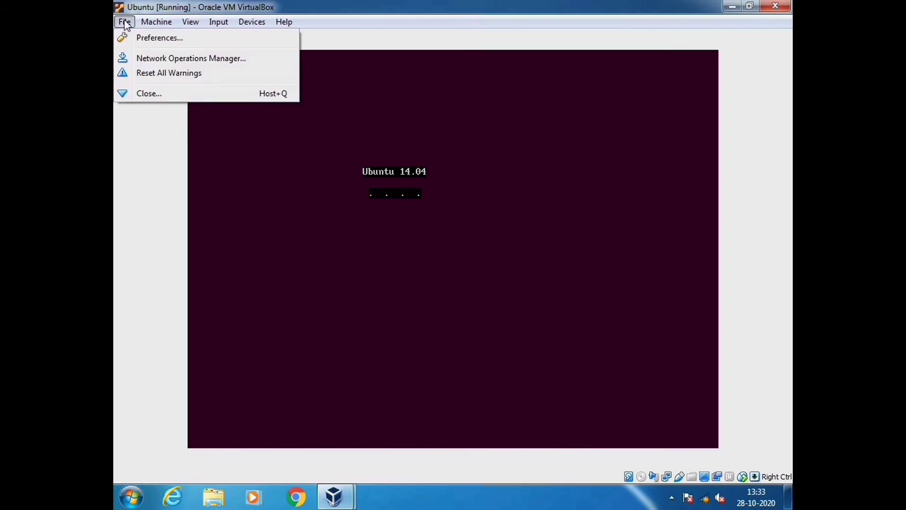
Close the virtual machine by powering it off rather than saving its state
{"action": "left_click", "coordinate": [119, 97]}
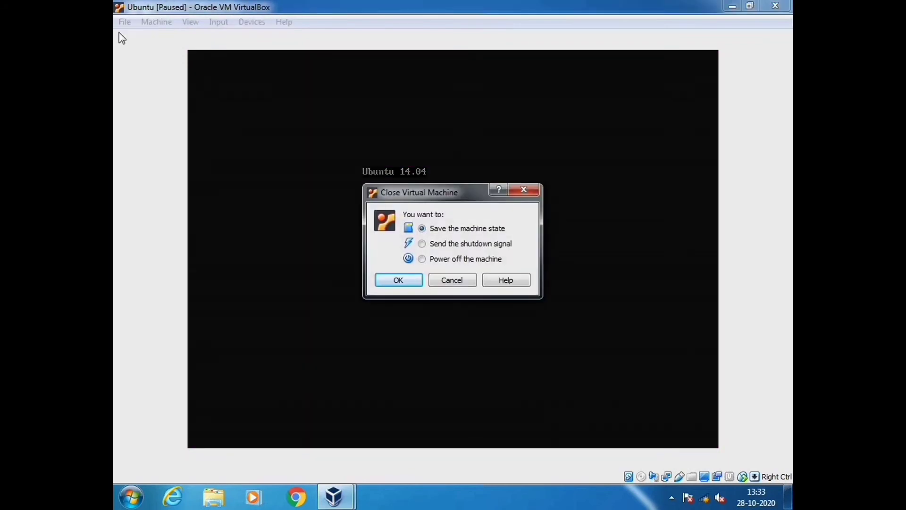
{"action": "left_click", "coordinate": [421, 259]}
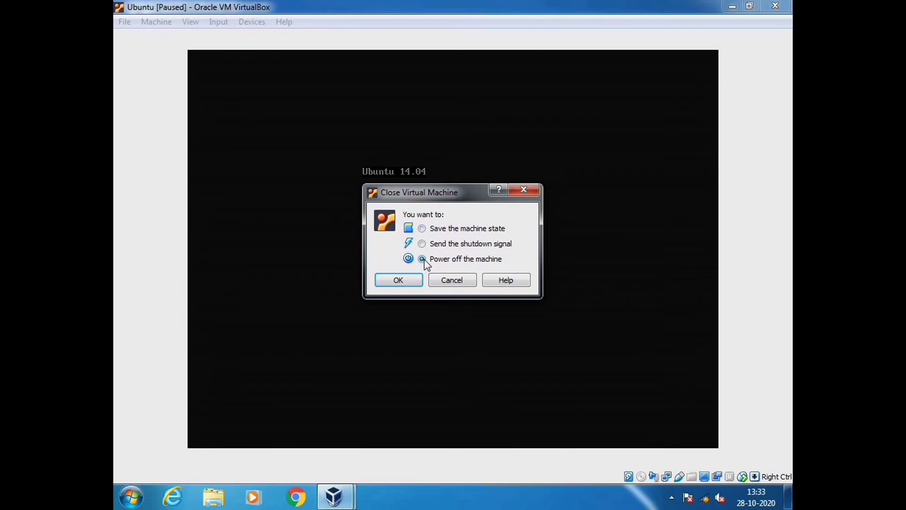
{"action": "left_click", "coordinate": [407, 282]}
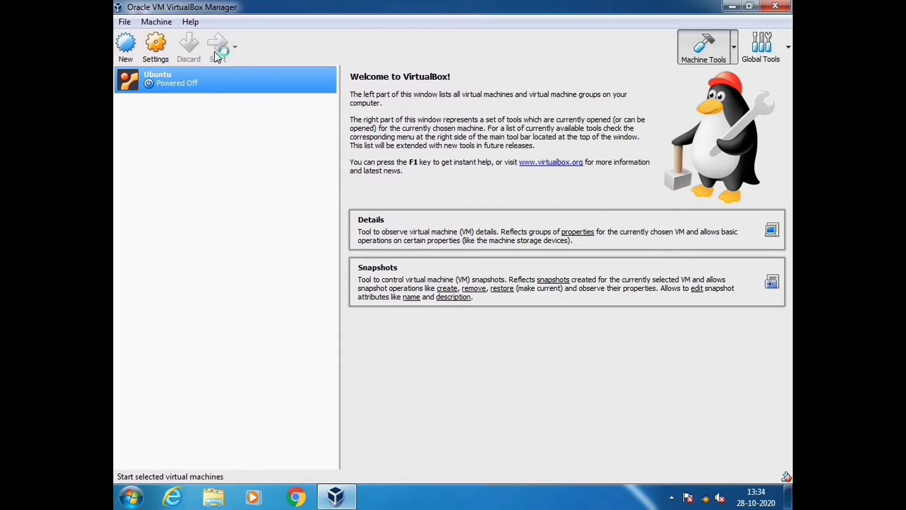
Start the Ubuntu VM again and dismiss the keyboard auto-capture and mouse-integration notices
{"action": "left_click", "coordinate": [217, 57]}
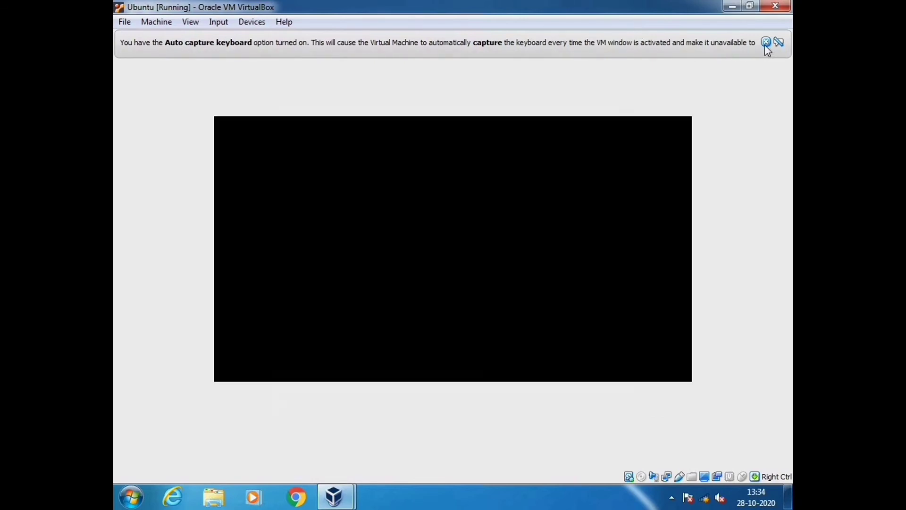
{"action": "left_click", "coordinate": [766, 43]}
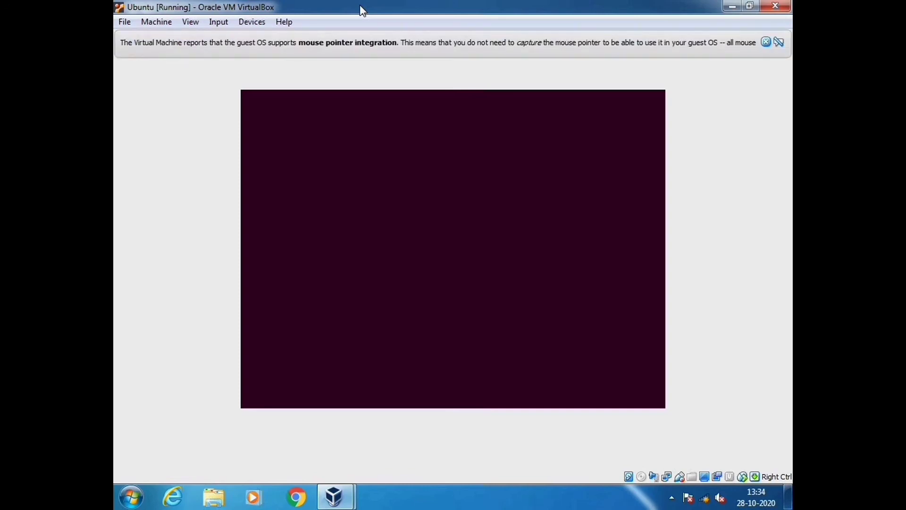
{"action": "left_click", "coordinate": [766, 42]}
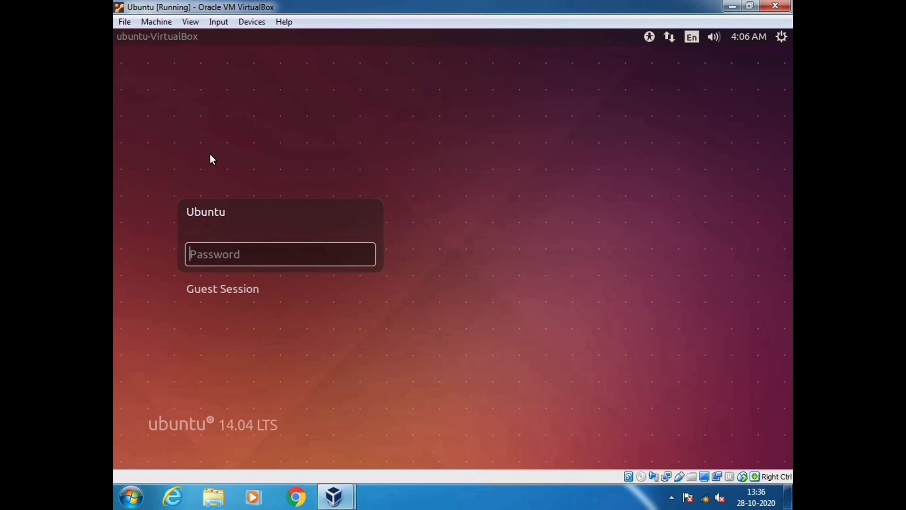
Log in to the Ubuntu account with its password
{"action": "type", "text": "123456"}
{"action": "left_click", "coordinate": [364, 256]}
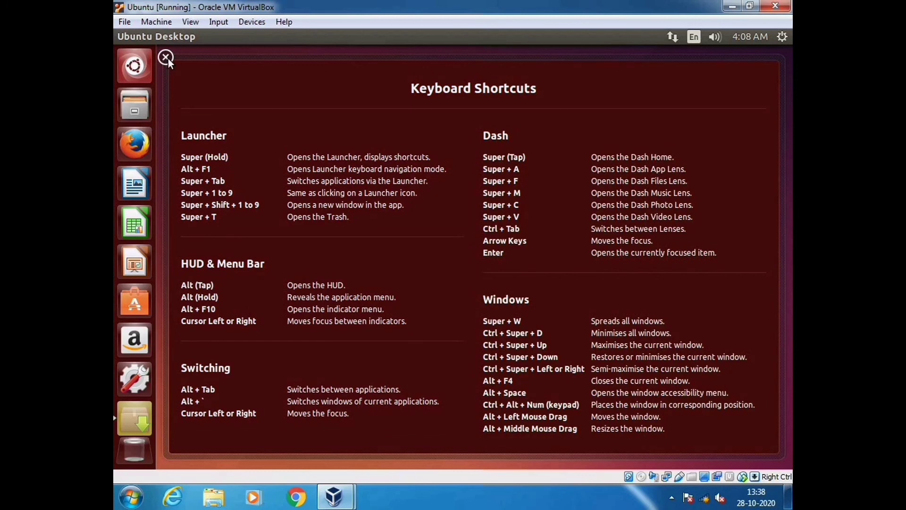
{"action": "left_click", "coordinate": [168, 59]}
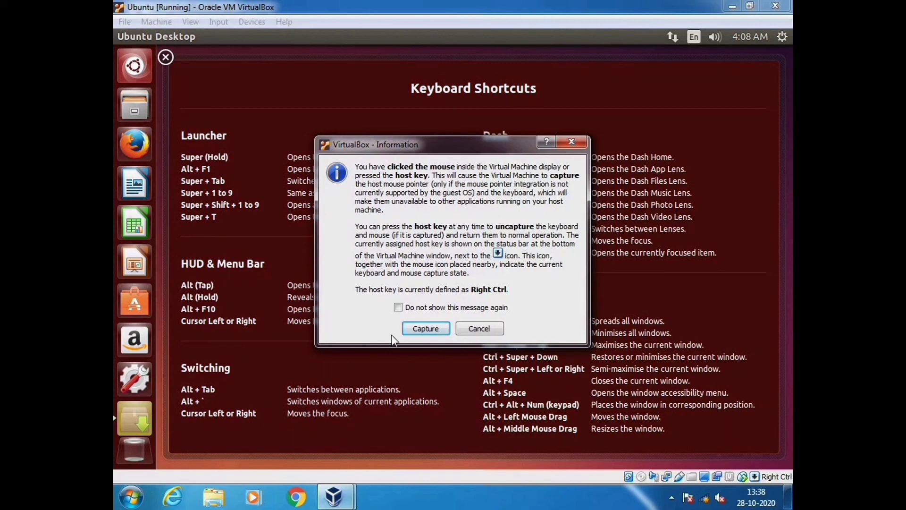
{"action": "left_click", "coordinate": [415, 330]}
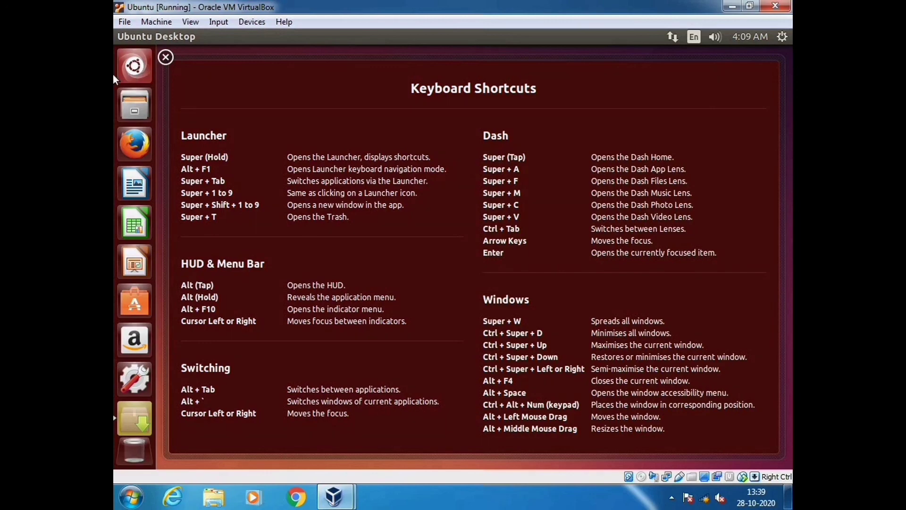
Dismiss the keyboard shortcuts overview and close the Incomplete Language Support notice
{"action": "left_click", "coordinate": [125, 72]}
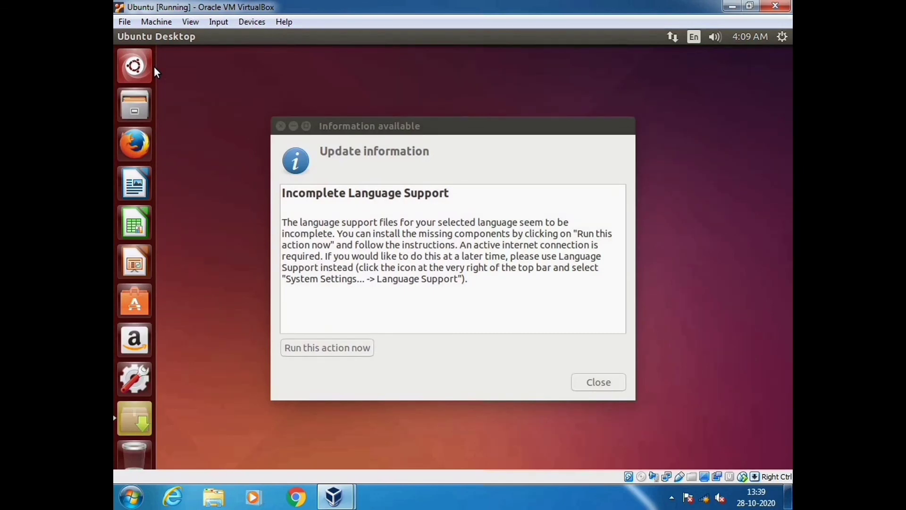
{"action": "left_click", "coordinate": [591, 384]}
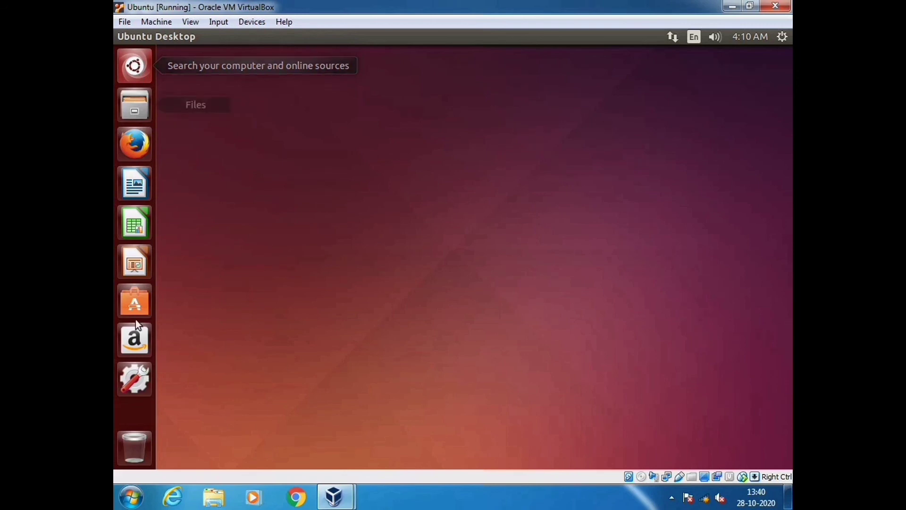
Launch System Settings from the Unity launcher
{"action": "left_click", "coordinate": [141, 376]}
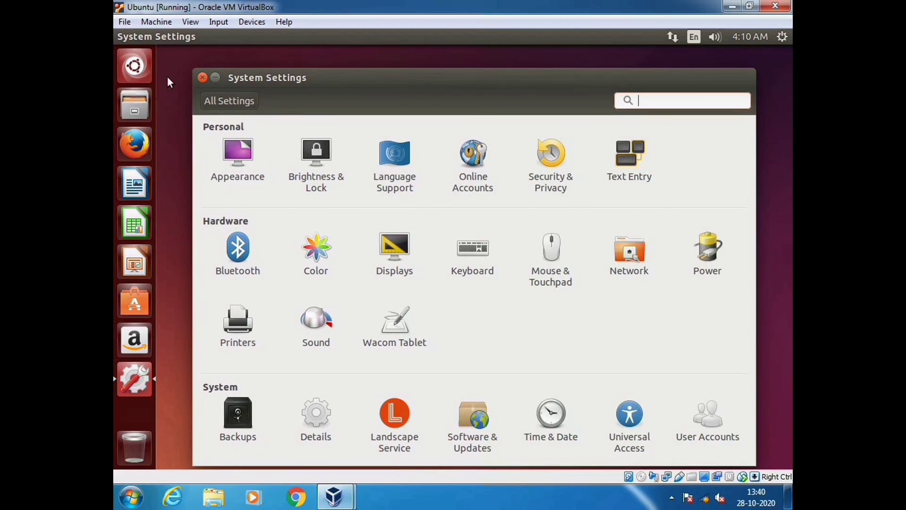
Close the System Settings window
{"action": "left_click", "coordinate": [202, 78]}
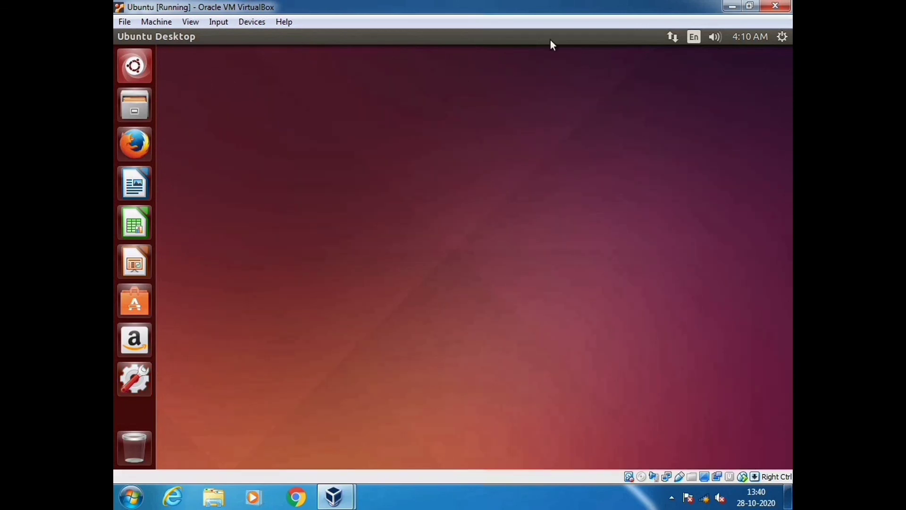
Shut down the Ubuntu guest from the top-panel system menu and confirm
{"action": "left_click", "coordinate": [783, 38]}
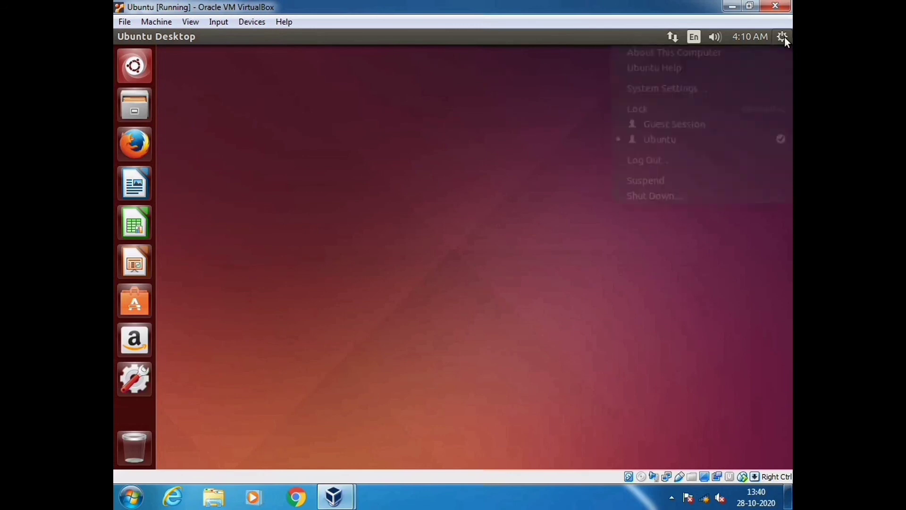
{"action": "left_click", "coordinate": [652, 197]}
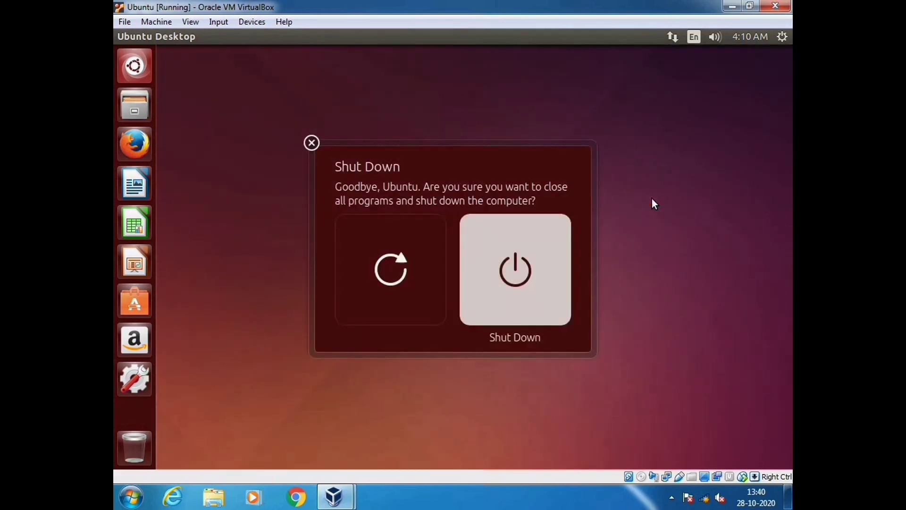
{"action": "left_click", "coordinate": [523, 290]}
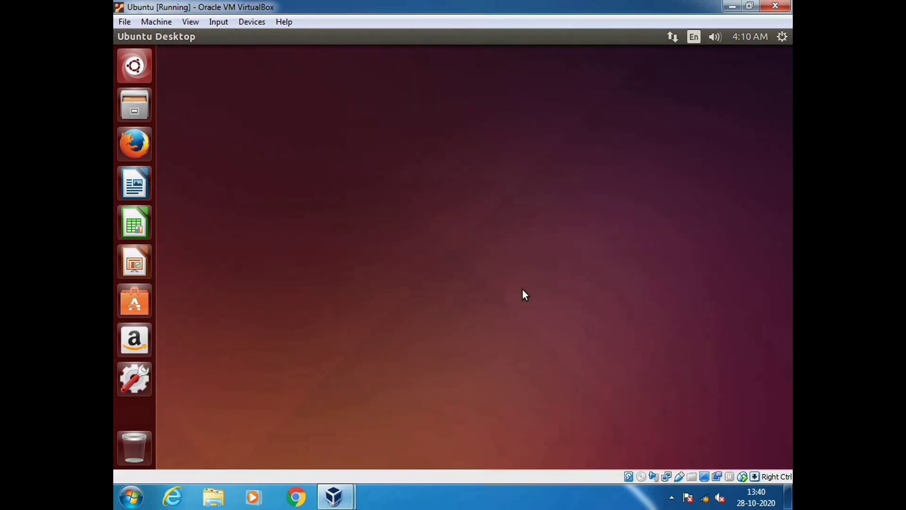